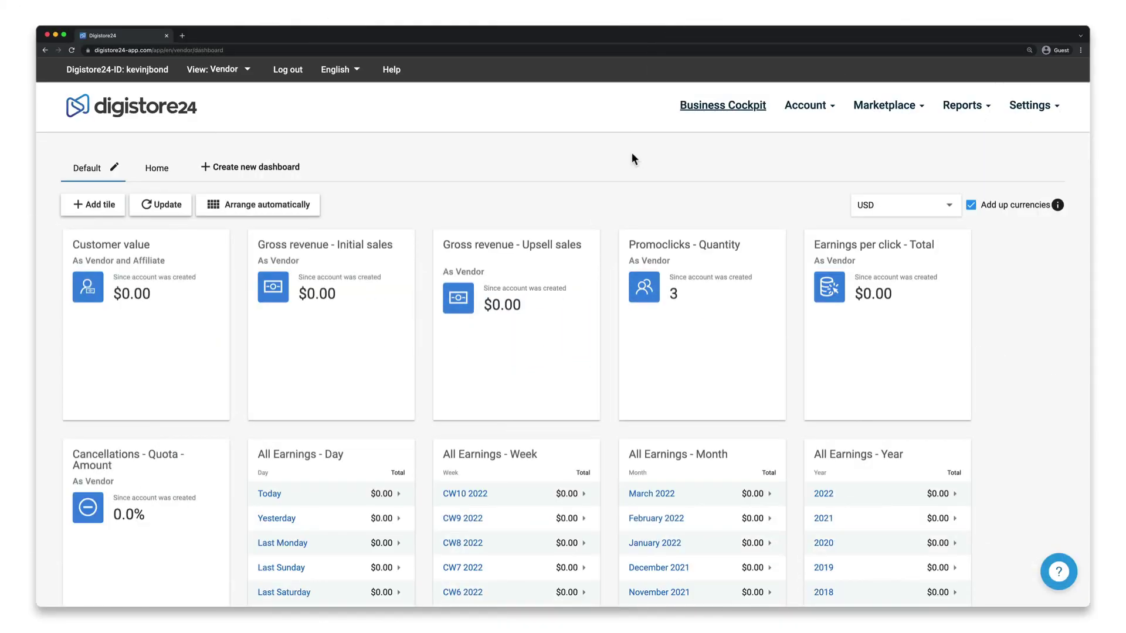
Step: Go to Account > Conversion tools and switch to the Countdown page
{"action": "left_click", "coordinate": [812, 109]}
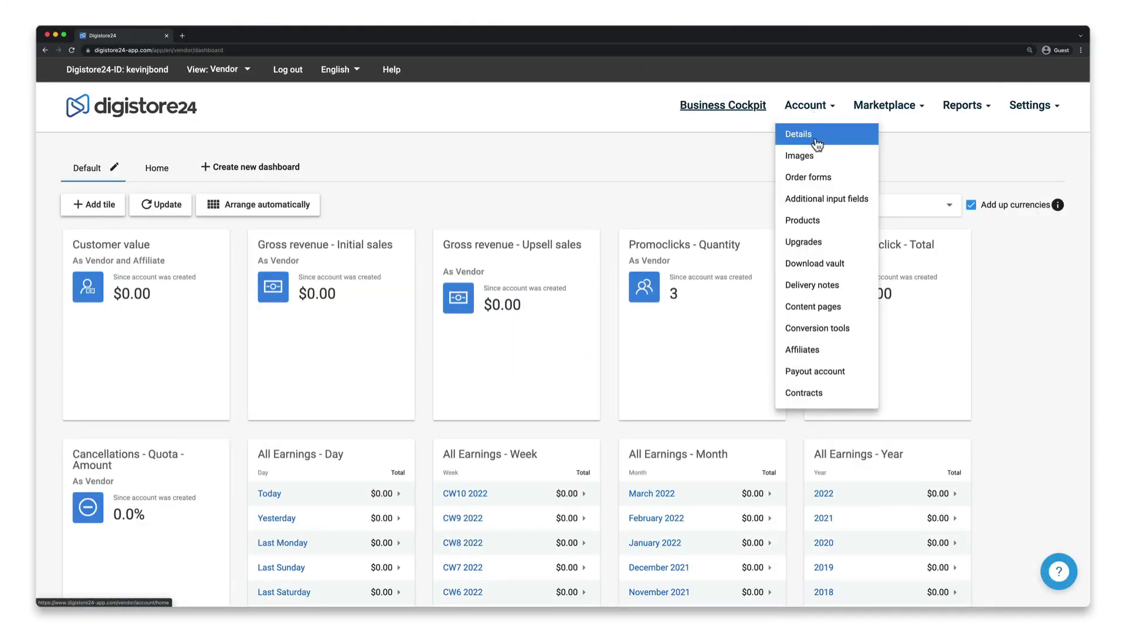
{"action": "left_click", "coordinate": [825, 328]}
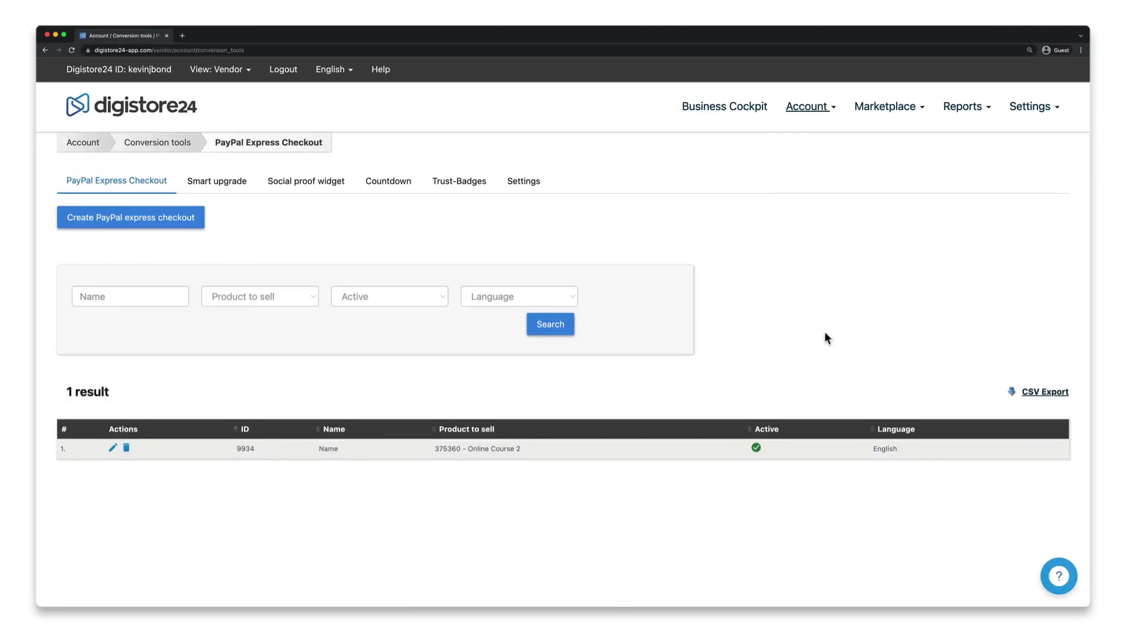
{"action": "left_click", "coordinate": [405, 185]}
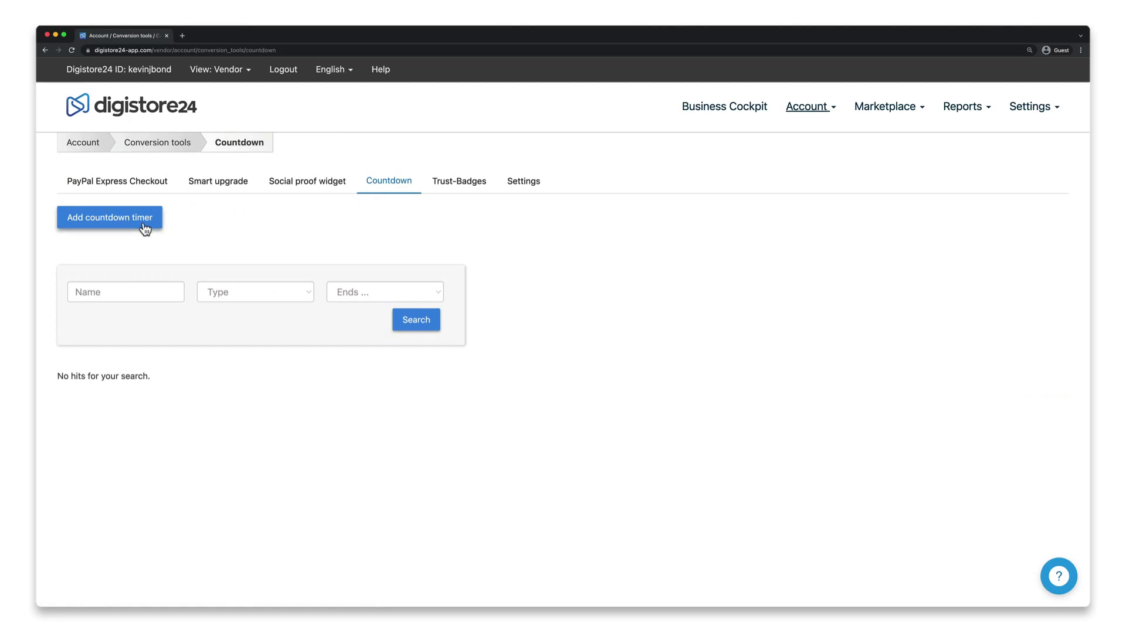
Step: Add a new countdown timer with the internal name 'COUNTDOWN TIMER'
{"action": "left_click", "coordinate": [144, 225]}
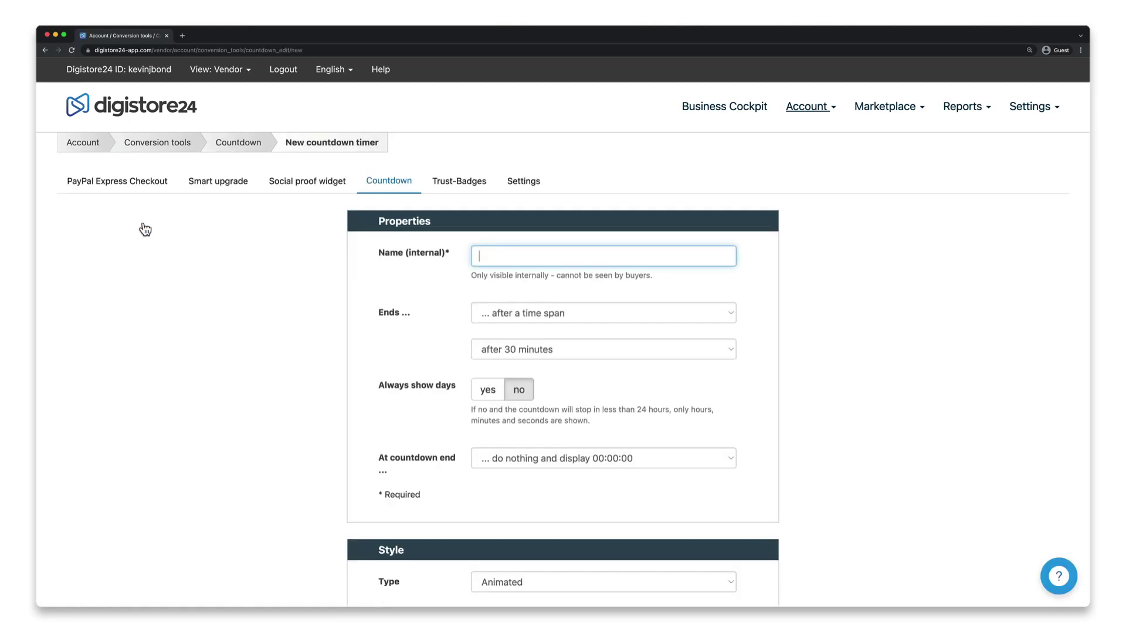
{"action": "type", "text": "COUNTDOWN TIMER"}
{"action": "left_click", "coordinate": [599, 288]}
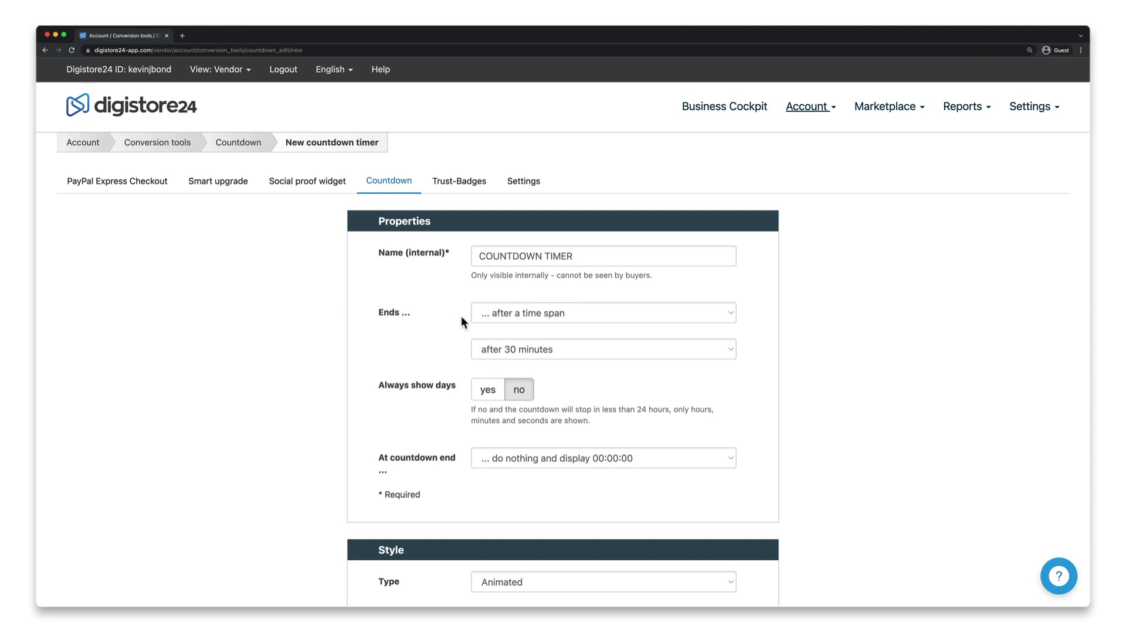
Step: Try ending the countdown after 2 hours, then at a fixed 03/17/2022 08:22
{"action": "left_click", "coordinate": [544, 316]}
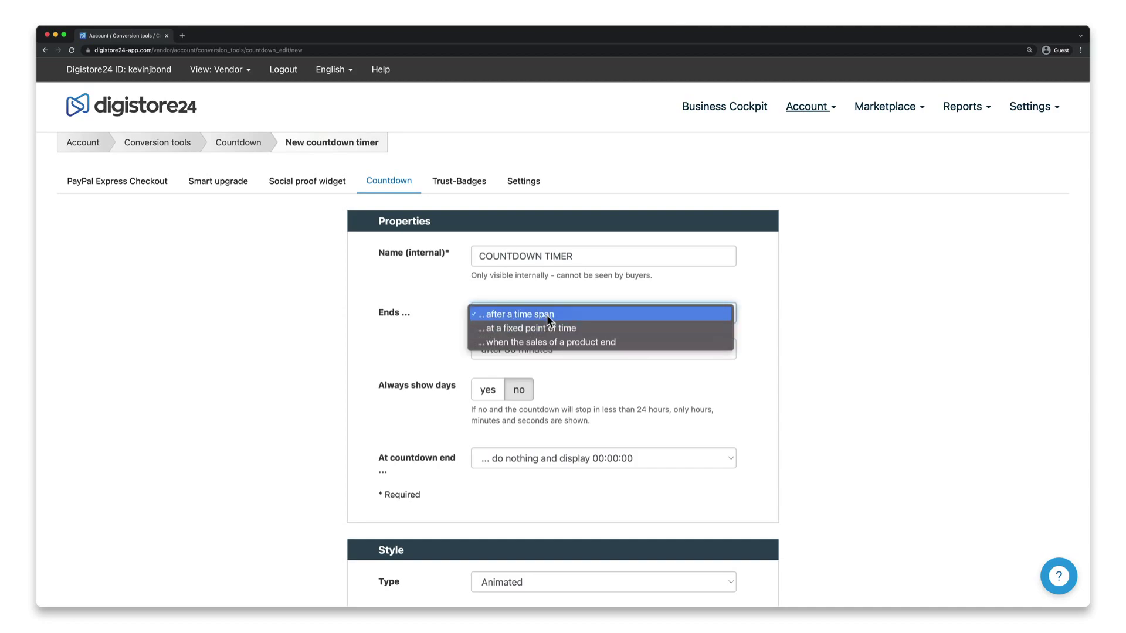
{"action": "left_click", "coordinate": [548, 314]}
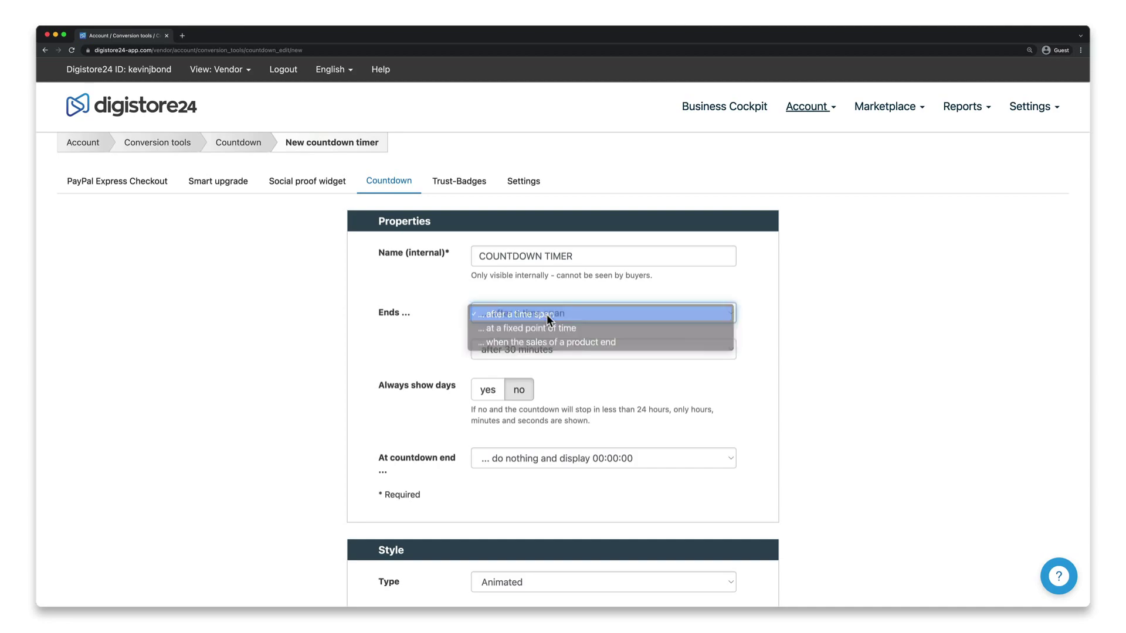
{"action": "left_click", "coordinate": [554, 351]}
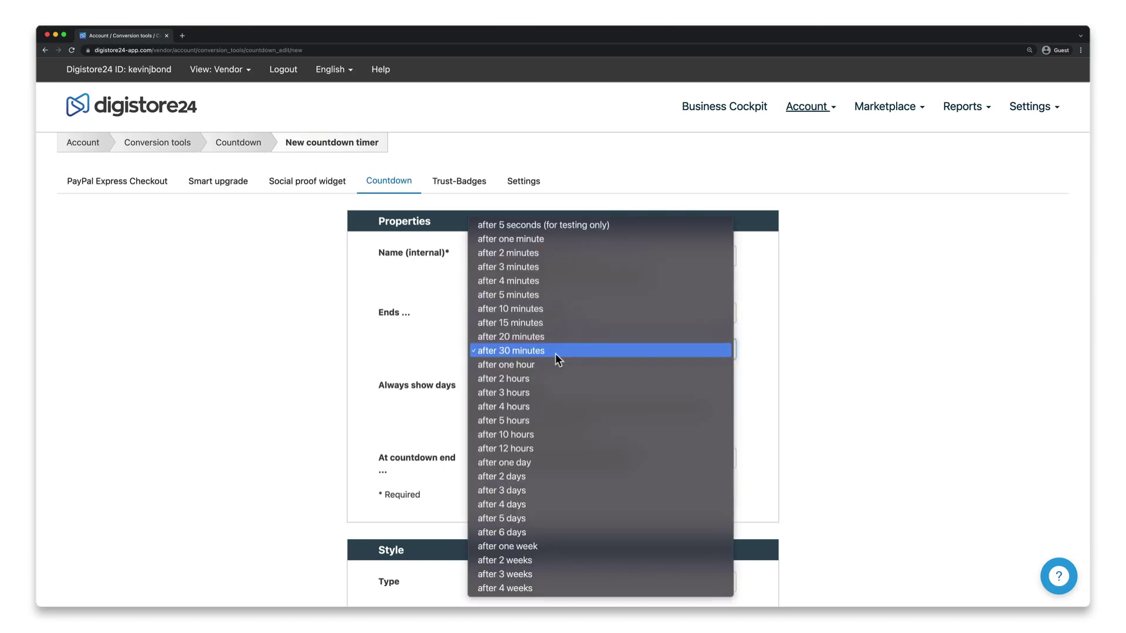
{"action": "left_click", "coordinate": [557, 379]}
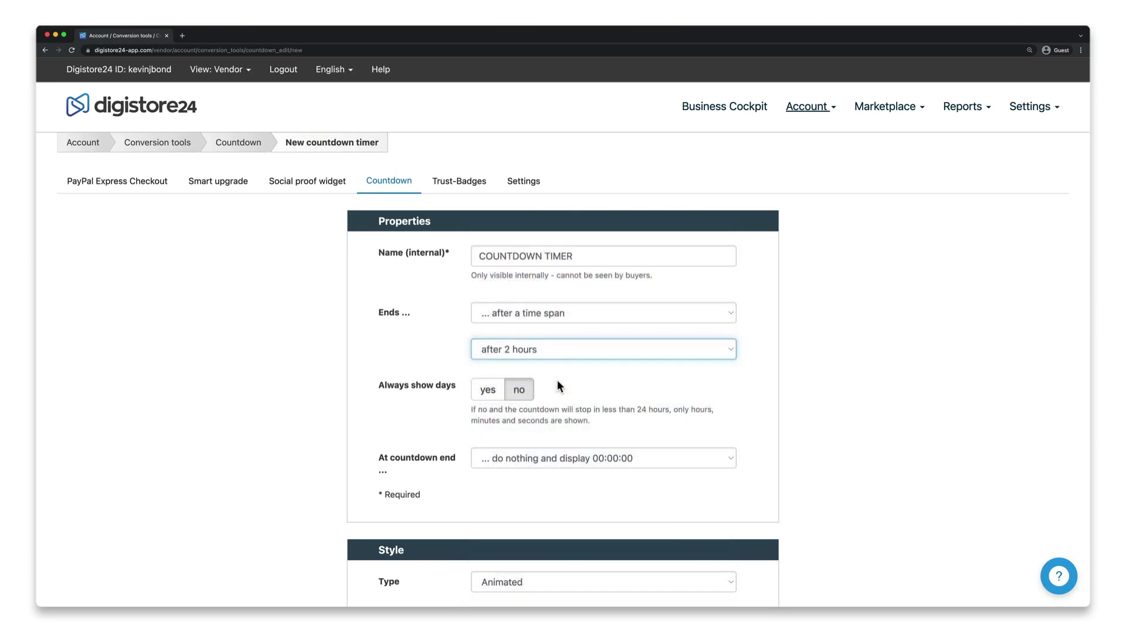
{"action": "left_click", "coordinate": [556, 319]}
{"action": "left_click", "coordinate": [586, 328]}
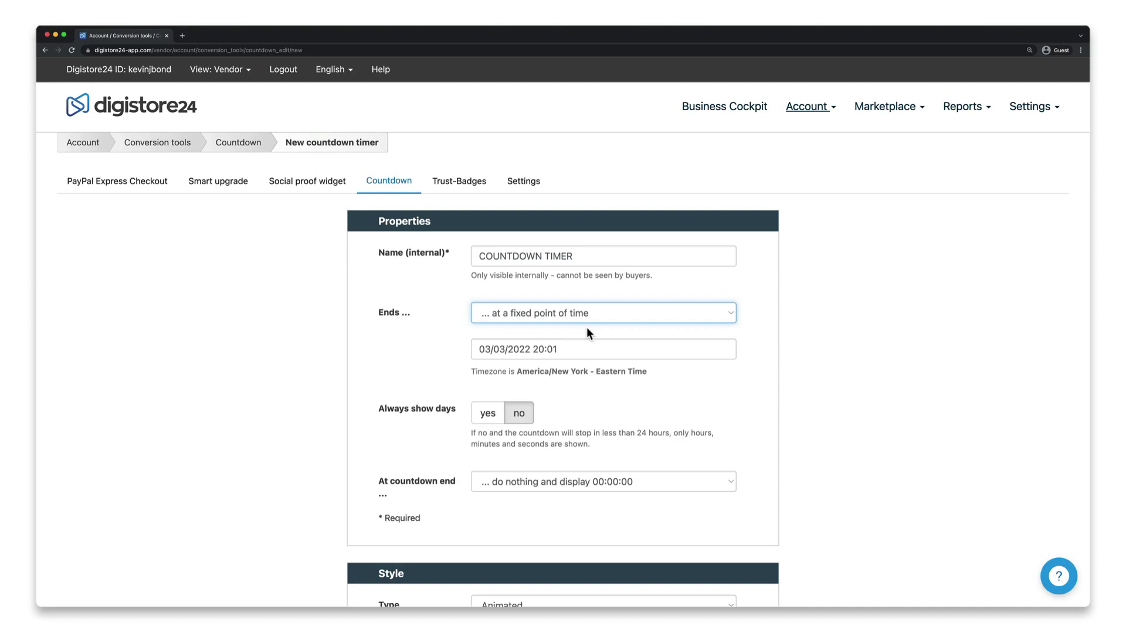
{"action": "left_click", "coordinate": [586, 348]}
{"action": "left_click", "coordinate": [578, 454]}
{"action": "left_click_drag", "start_coordinate": [611, 525], "coordinate": [567, 539]}
{"action": "left_click", "coordinate": [614, 570]}
Step: Make the timer end when sales of 420301 - Online Photo Course end
{"action": "left_click", "coordinate": [587, 315]}
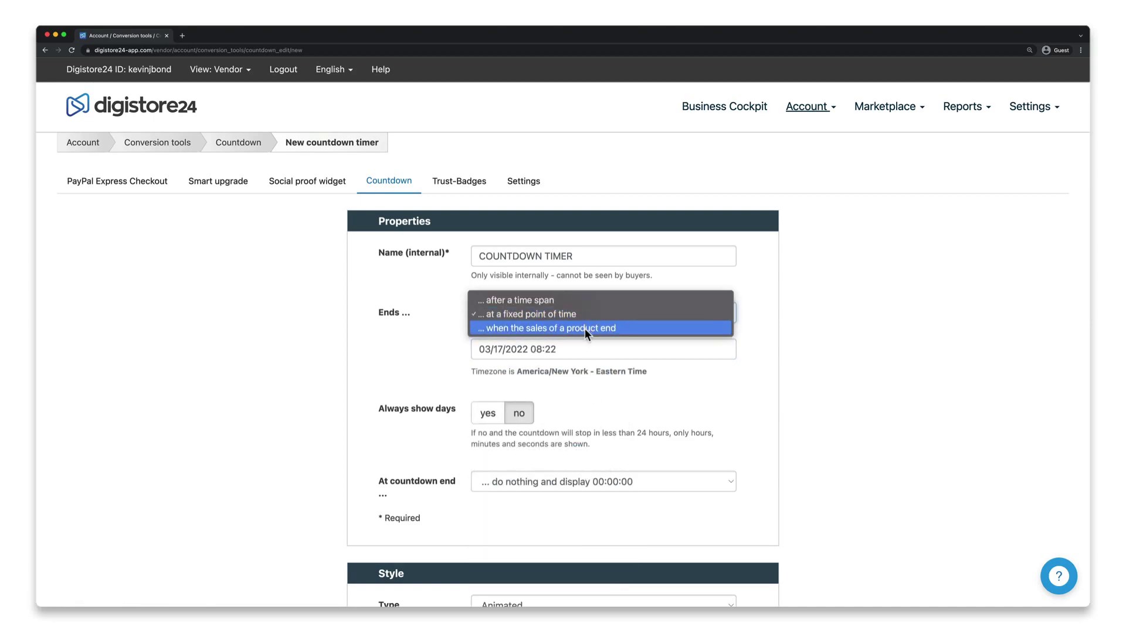
{"action": "left_click", "coordinate": [585, 329]}
{"action": "left_click", "coordinate": [600, 349]}
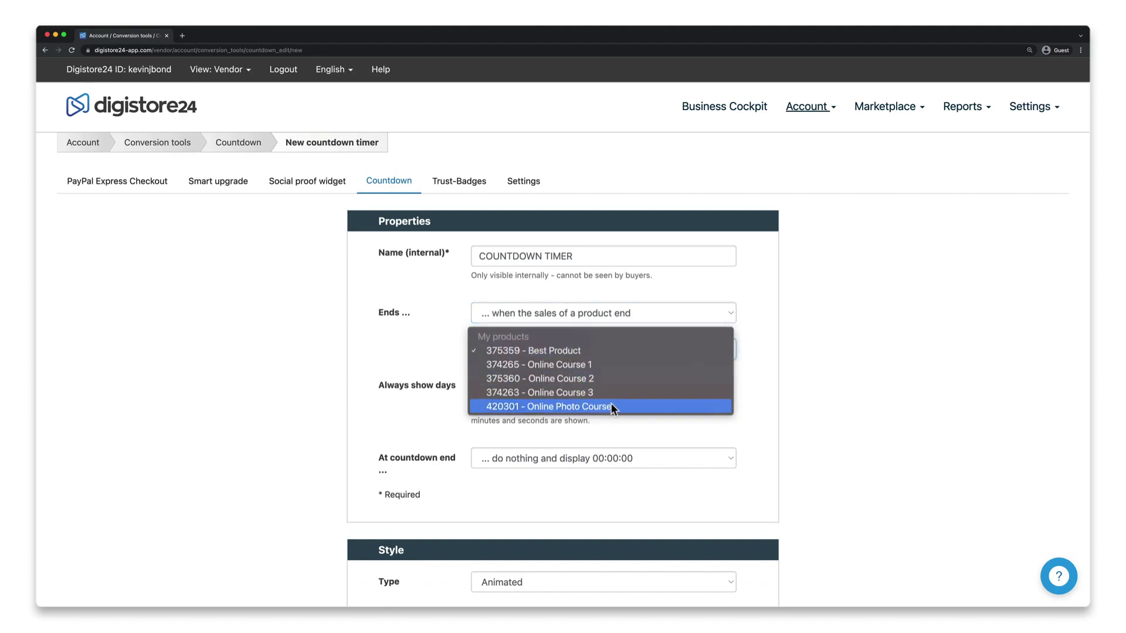
{"action": "left_click", "coordinate": [612, 408]}
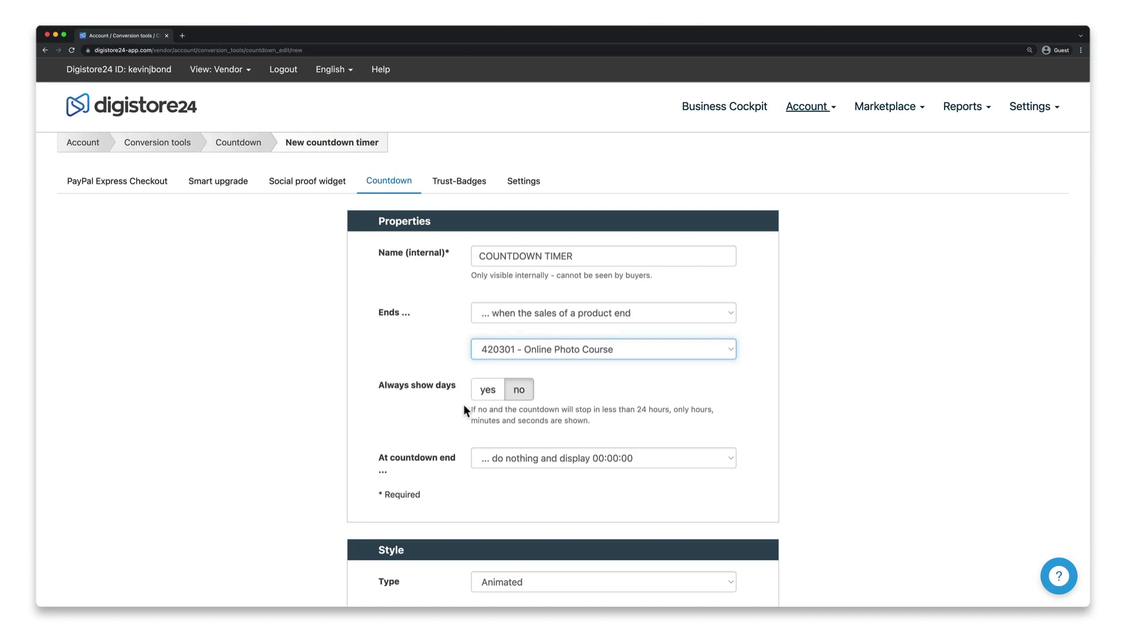
Step: Keep days hidden under 24 hours and bring up the At countdown end options
{"action": "left_click", "coordinate": [489, 391]}
{"action": "left_click", "coordinate": [515, 402]}
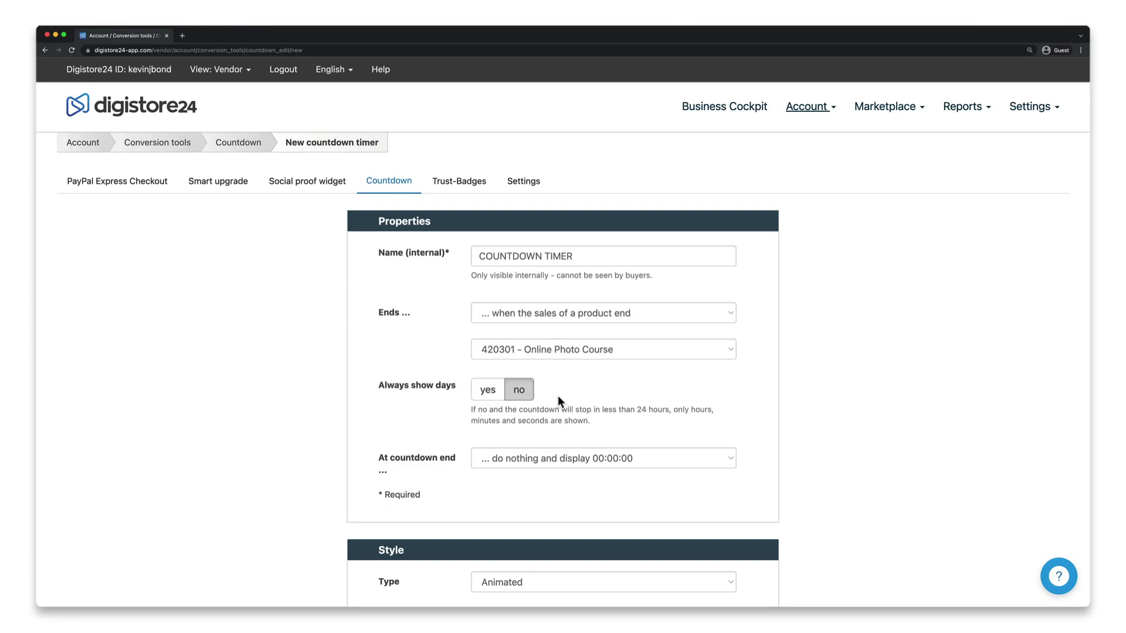
{"action": "scroll", "coordinate": [558, 395], "scroll_direction": "down", "scroll_amount": 5}
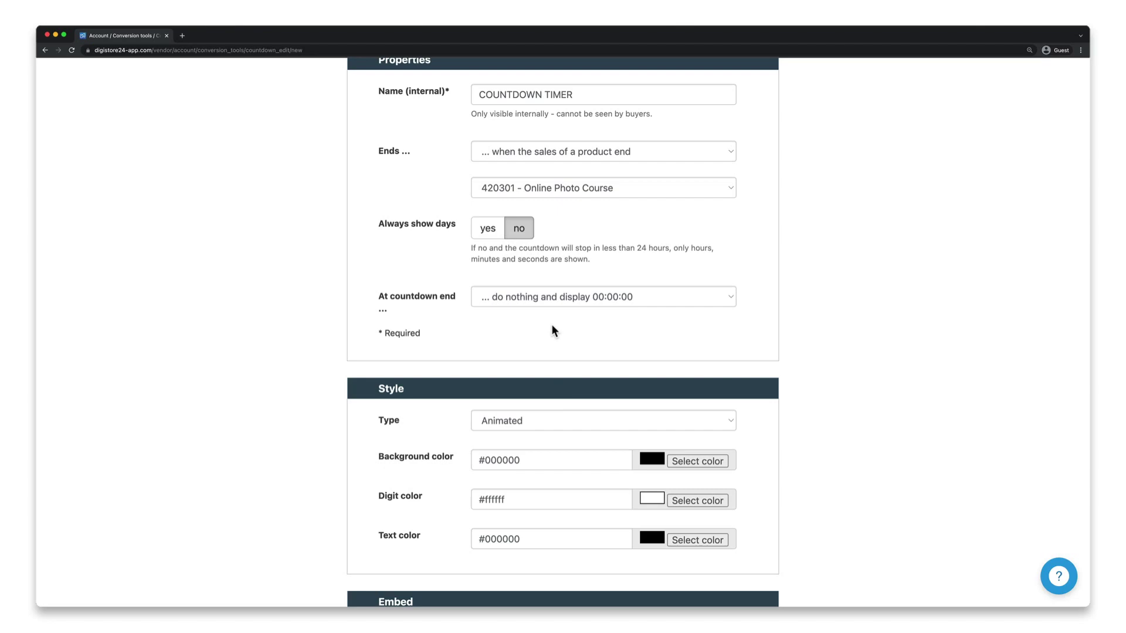
{"action": "left_click", "coordinate": [551, 300]}
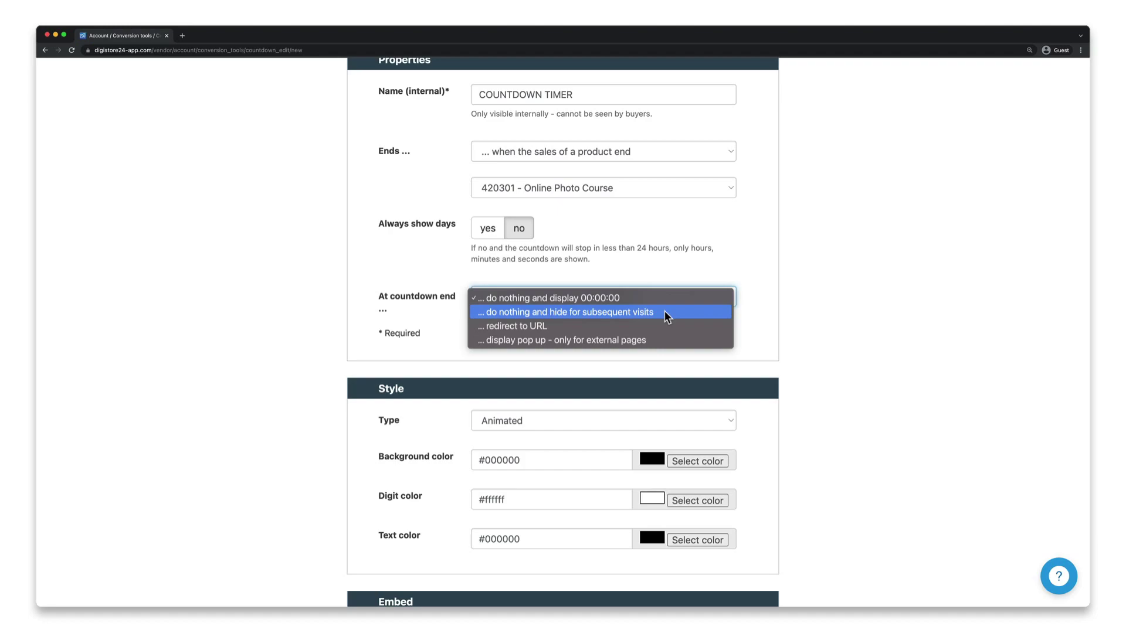
Step: Set the countdown end to redirect to the URL 'THANK YOU SITE'
{"action": "left_click", "coordinate": [664, 326]}
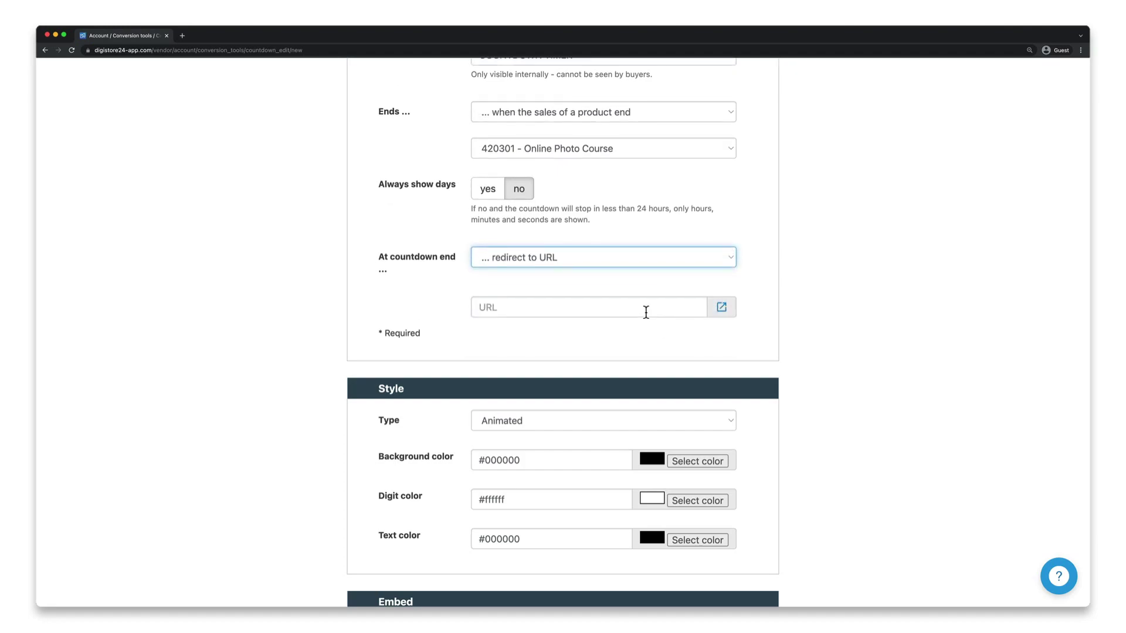
{"action": "left_click", "coordinate": [646, 312]}
{"action": "type", "text": "THANK YOU SITE"}
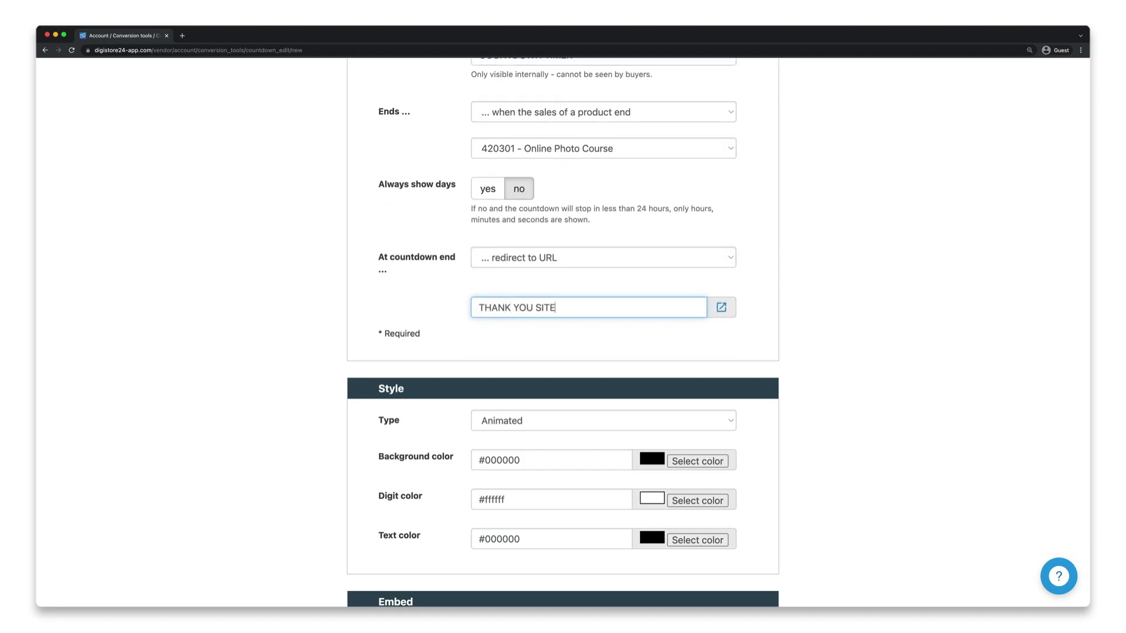
Step: Try a pop-up message 'TEXT', then settle on doing nothing and showing 00:00:00
{"action": "left_click", "coordinate": [631, 259]}
{"action": "left_click", "coordinate": [639, 272]}
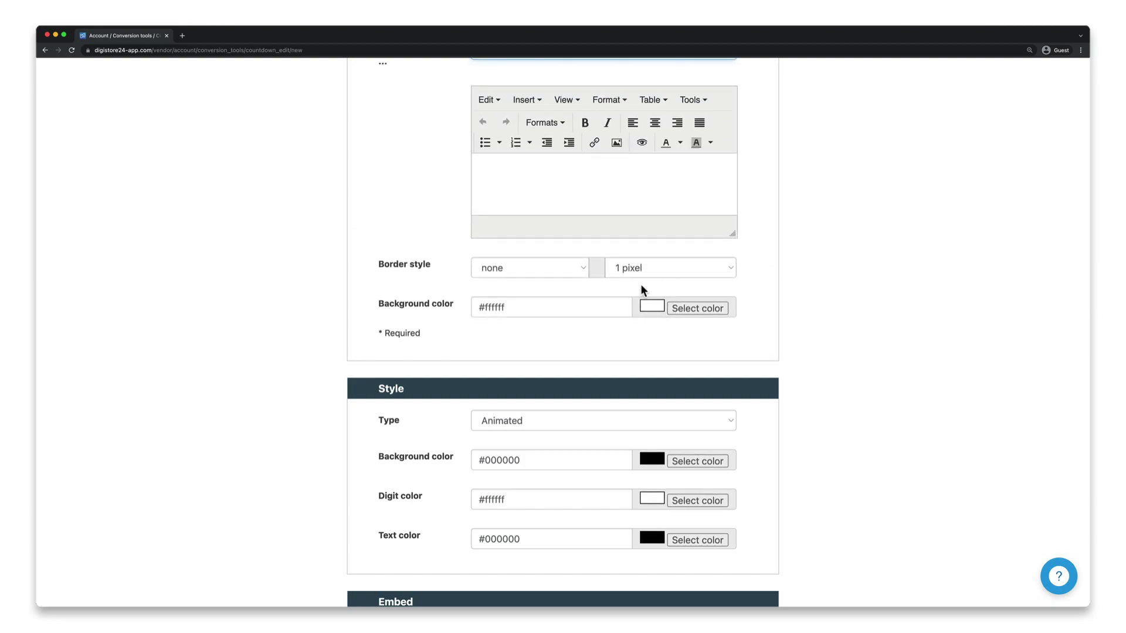
{"action": "scroll", "coordinate": [640, 284], "scroll_direction": "up", "scroll_amount": 2}
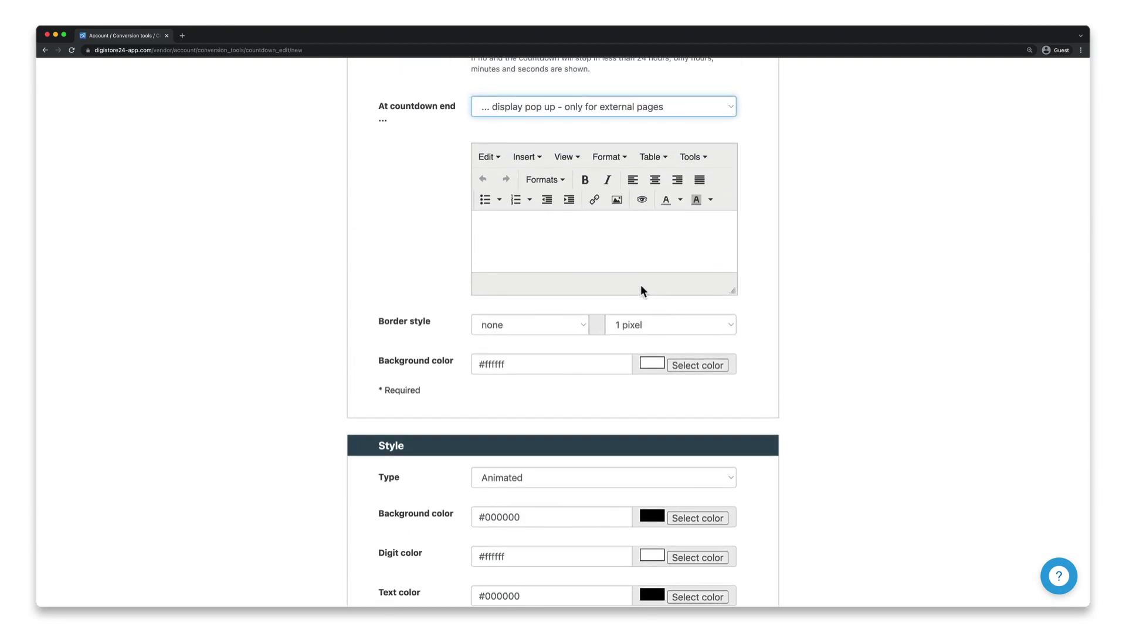
{"action": "left_click", "coordinate": [609, 249]}
{"action": "type", "text": "TEXT"}
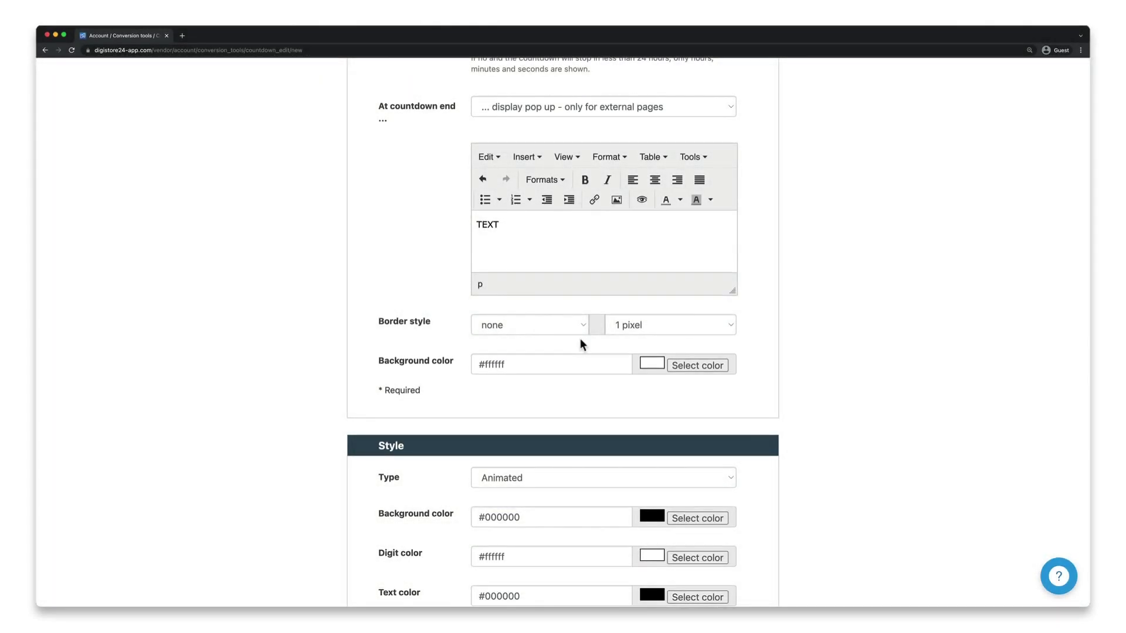
{"action": "left_click", "coordinate": [575, 107]}
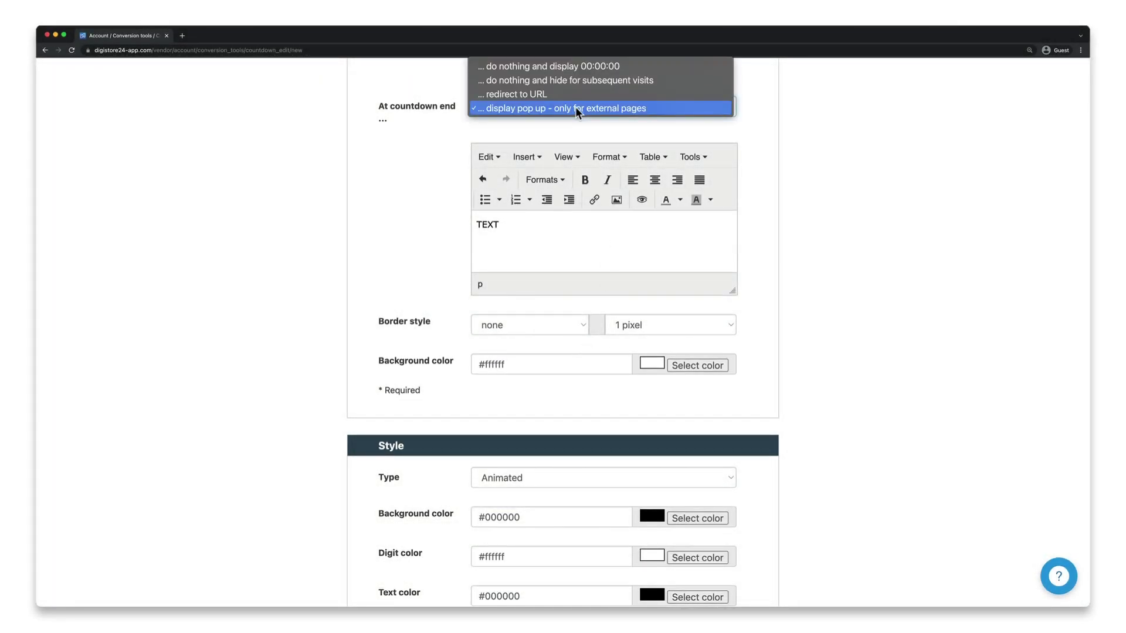
{"action": "left_click", "coordinate": [571, 69]}
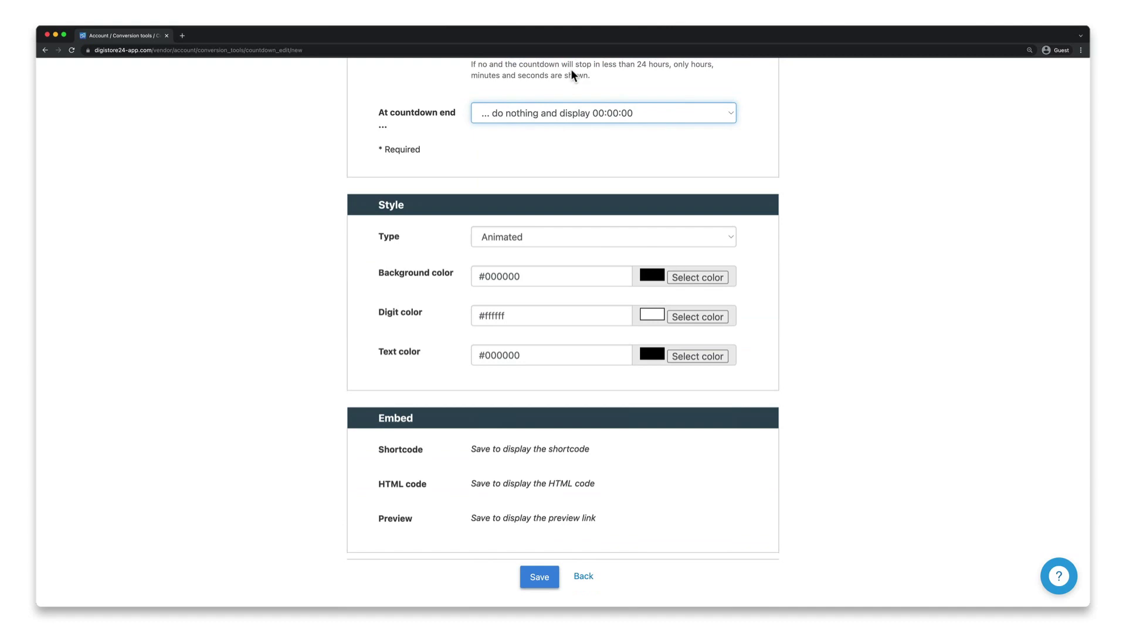
Step: Keep the Animated style type and save the COUNTDOWN TIMER settings
{"action": "left_click", "coordinate": [635, 241]}
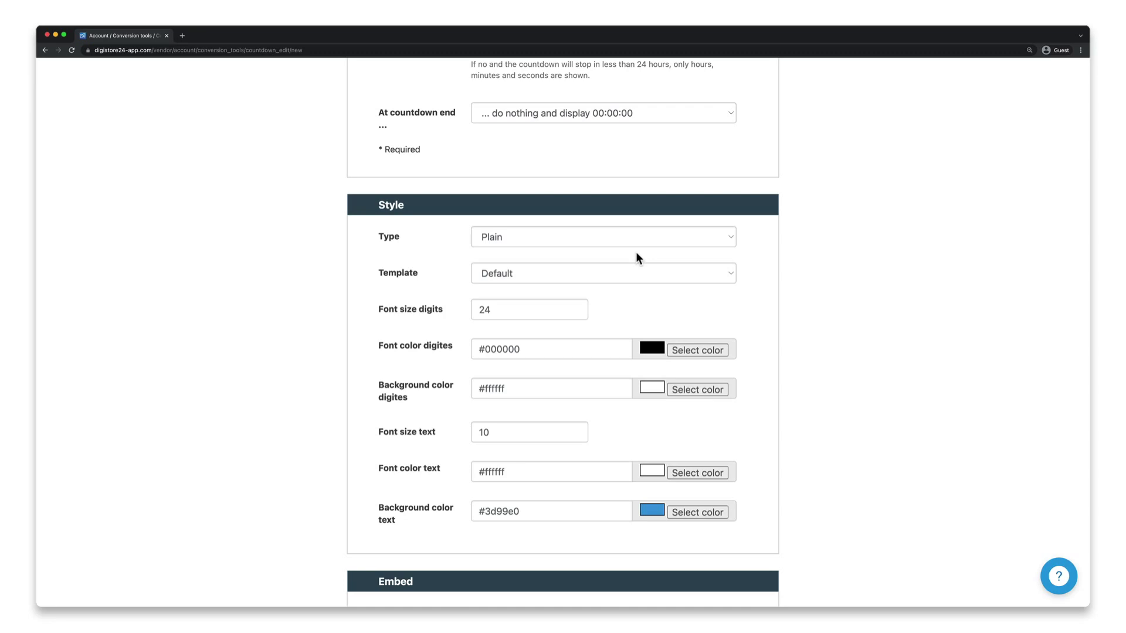
{"action": "left_click", "coordinate": [633, 239]}
{"action": "left_click", "coordinate": [634, 254]}
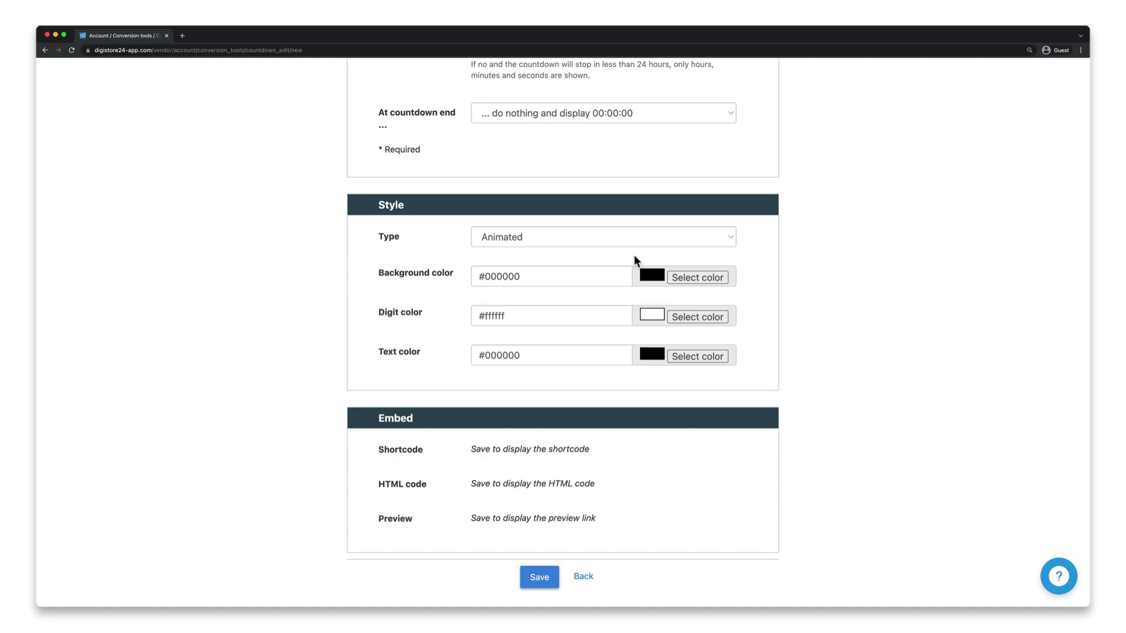
{"action": "left_click", "coordinate": [548, 579]}
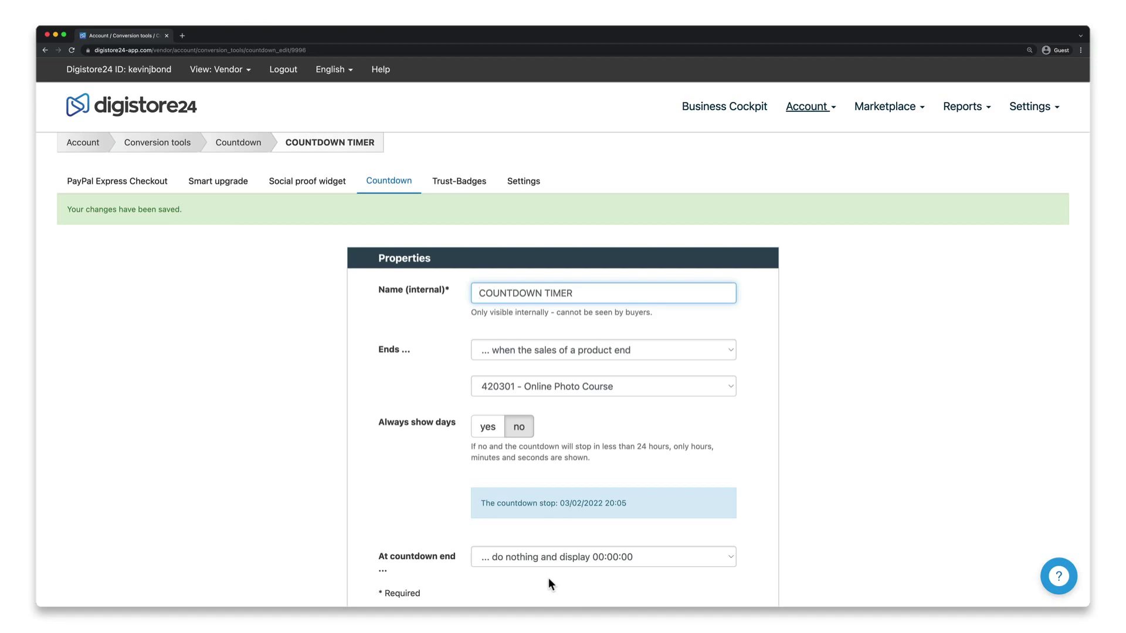
Step: Select the timer's HTML embed code in the Embed section
{"action": "scroll", "coordinate": [547, 579], "scroll_direction": "down", "scroll_amount": 15}
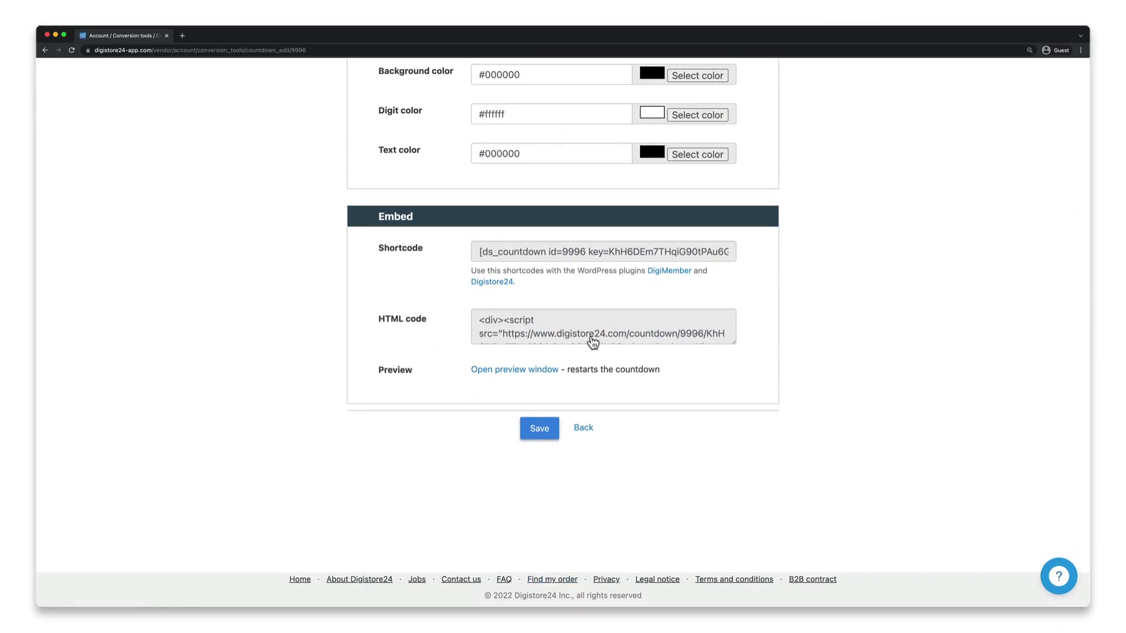
{"action": "left_click", "coordinate": [593, 343]}
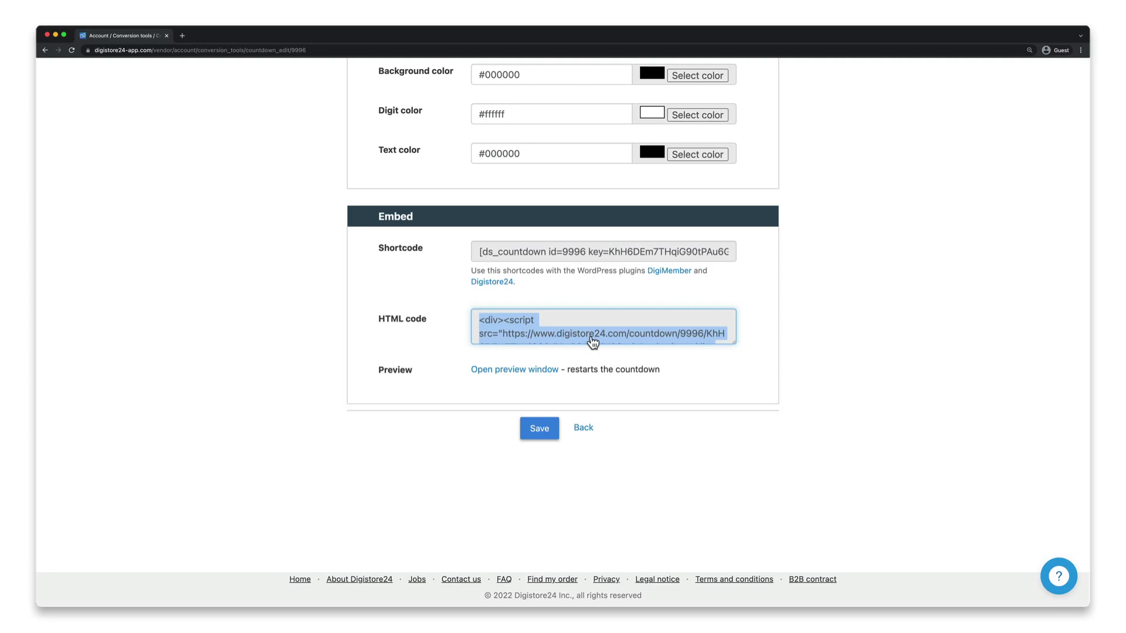
{"action": "scroll", "coordinate": [592, 340], "scroll_direction": "up", "scroll_amount": 15}
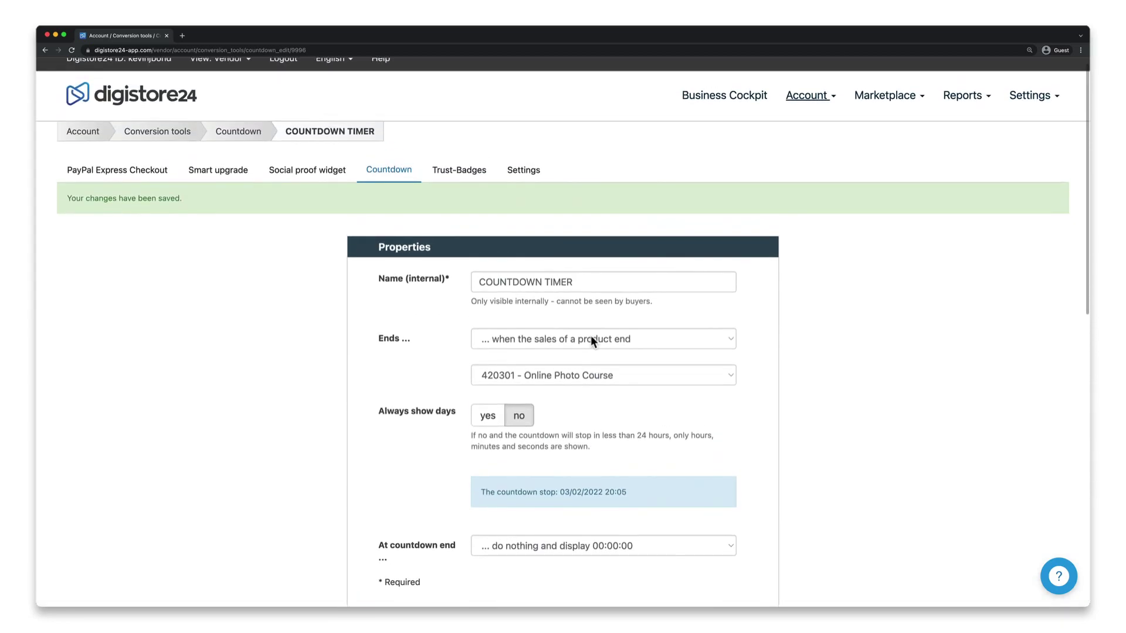
Step: Open the Form for Responsive Video order form for editing from Account > Order forms
{"action": "left_click", "coordinate": [808, 97]}
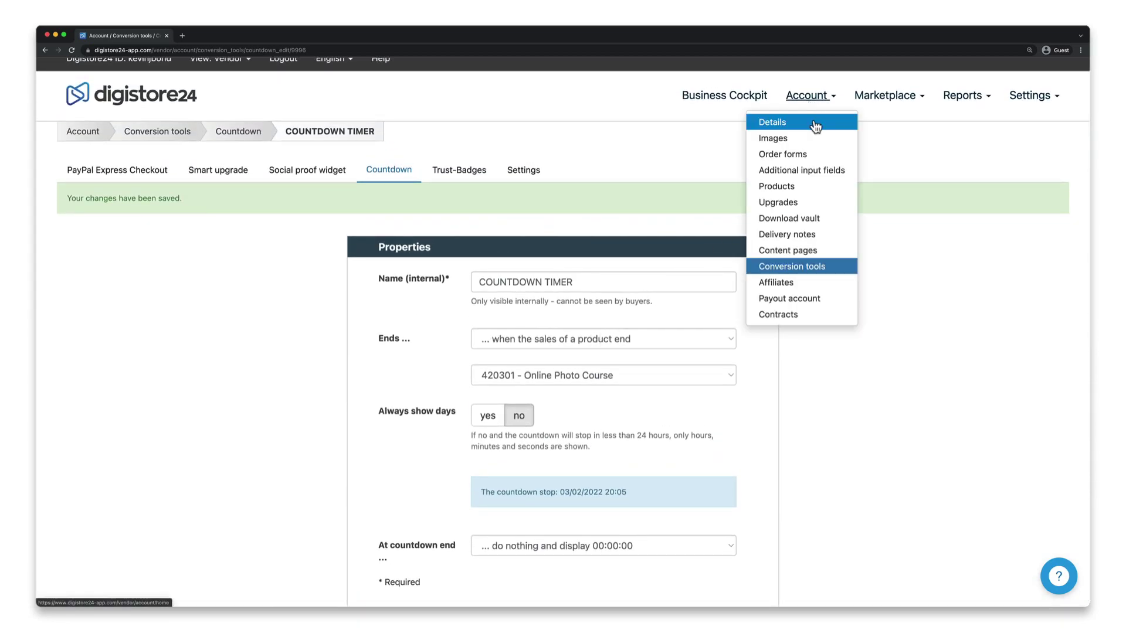
{"action": "left_click", "coordinate": [819, 155]}
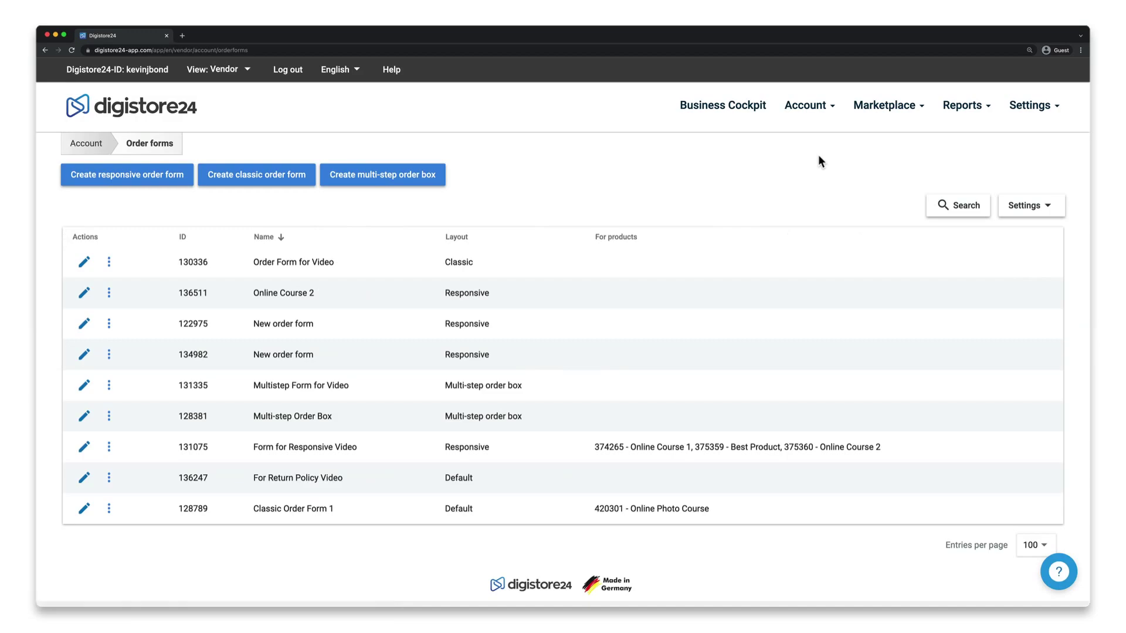
{"action": "left_click", "coordinate": [84, 447]}
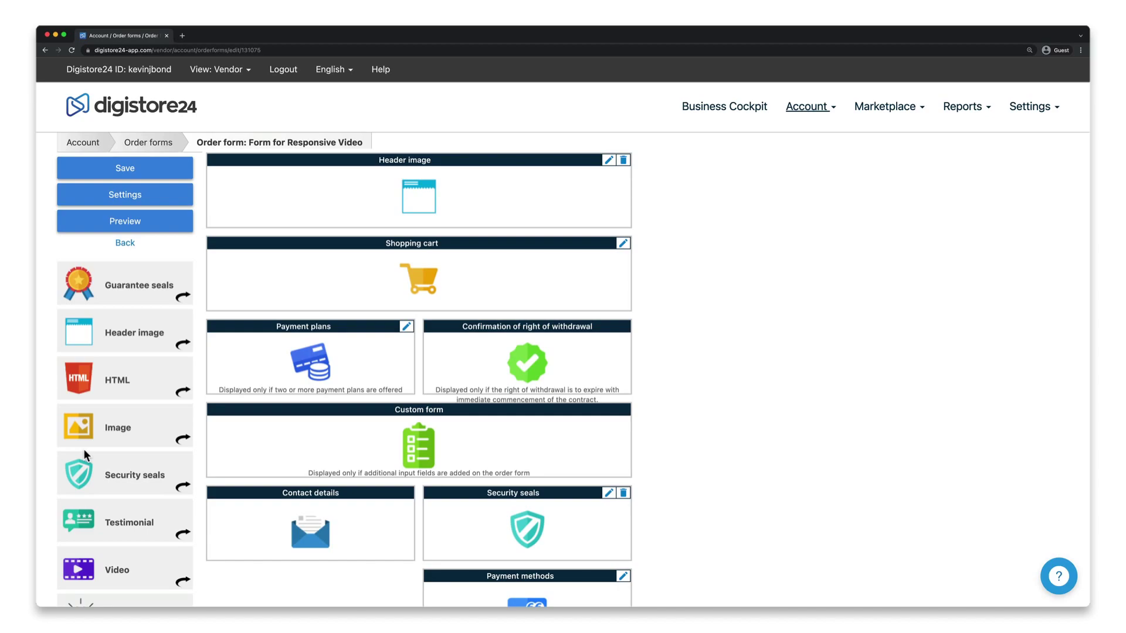
{"action": "scroll", "coordinate": [83, 448], "scroll_direction": "down", "scroll_amount": 3}
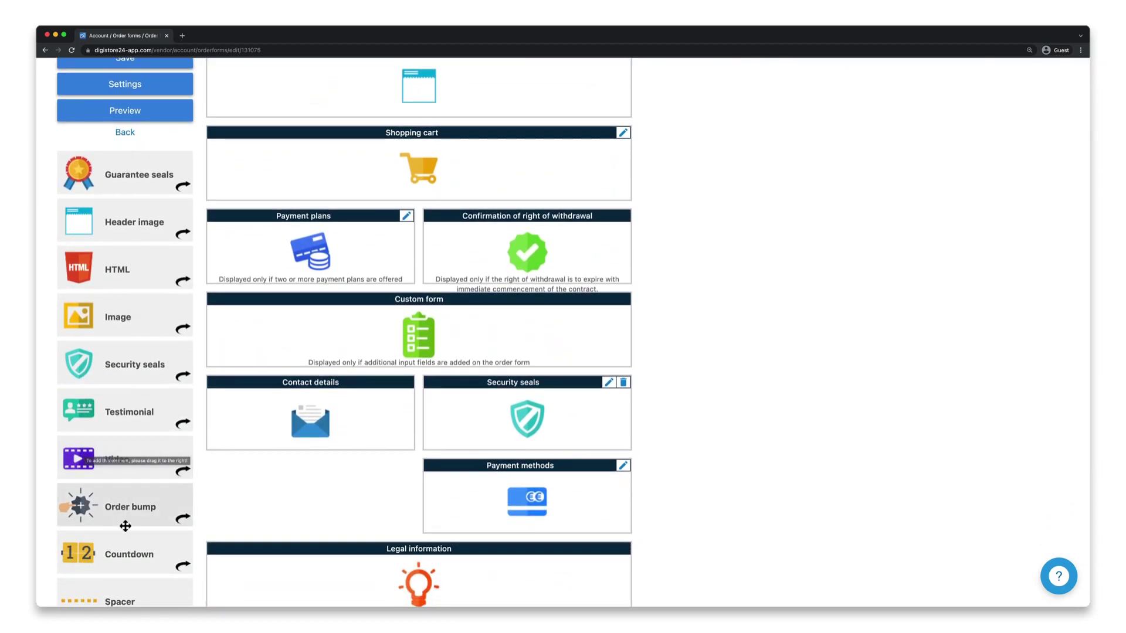
Step: Add a Countdown block using COUNTDOWN TIMER at the form's top and save it
{"action": "left_click_drag", "start_coordinate": [80, 554], "coordinate": [595, 239]}
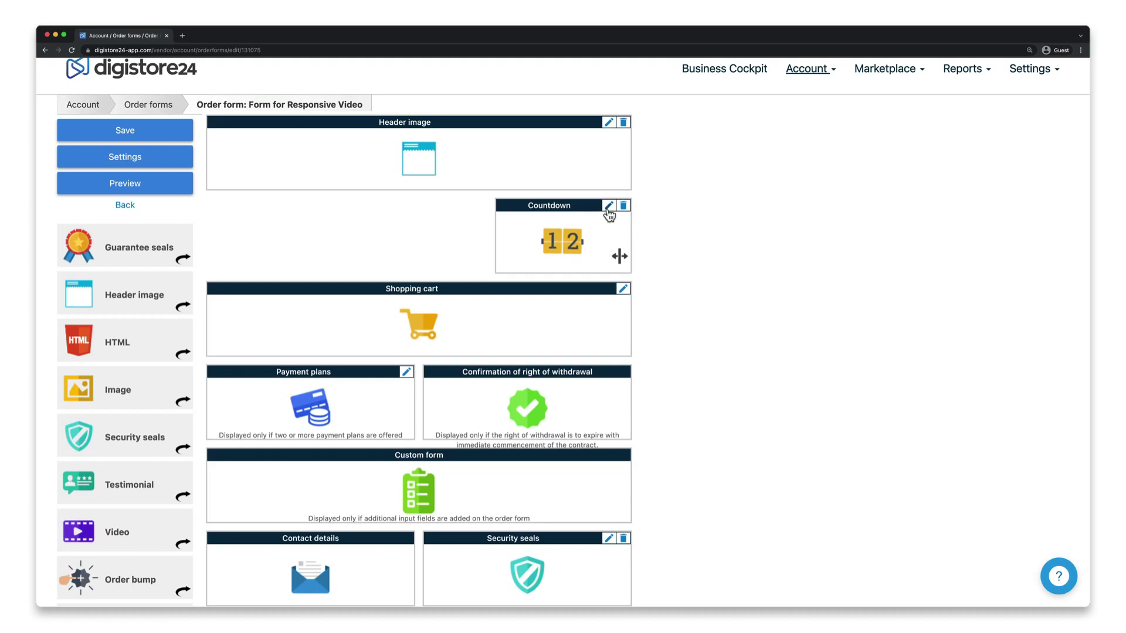
{"action": "left_click", "coordinate": [609, 205]}
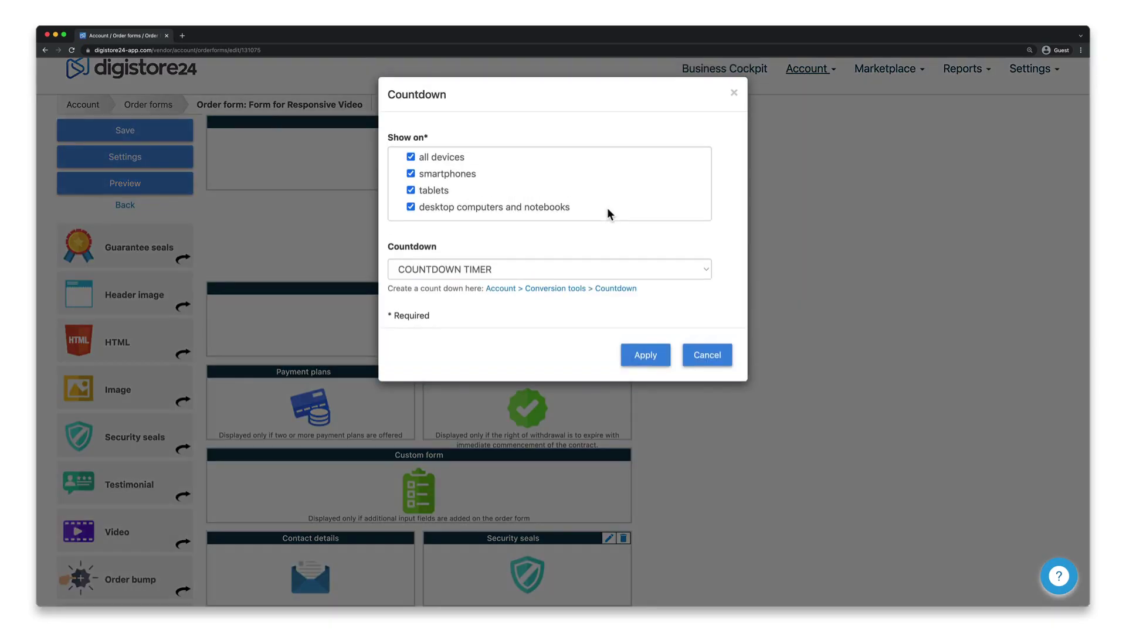
{"action": "left_click", "coordinate": [574, 269]}
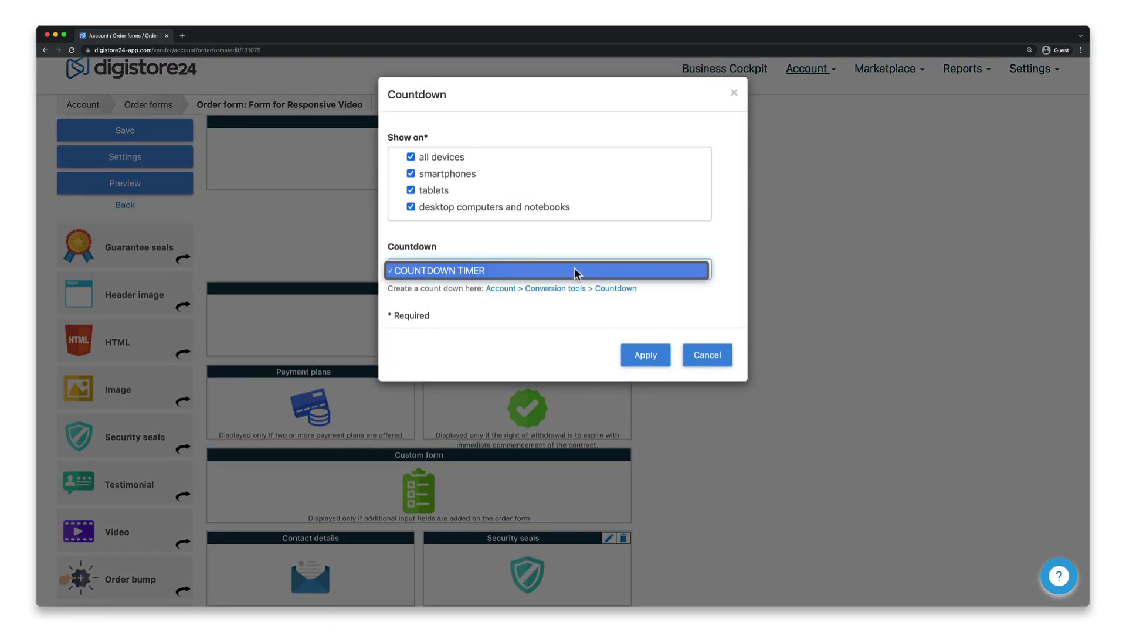
{"action": "left_click", "coordinate": [575, 270]}
{"action": "left_click", "coordinate": [634, 358]}
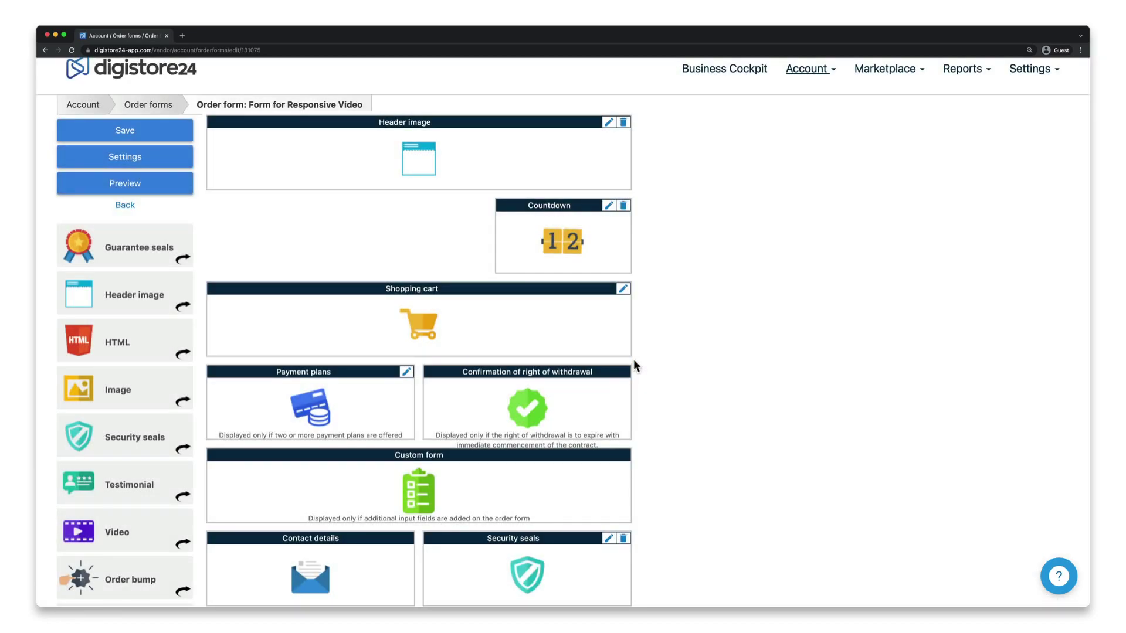
{"action": "left_click", "coordinate": [135, 137]}
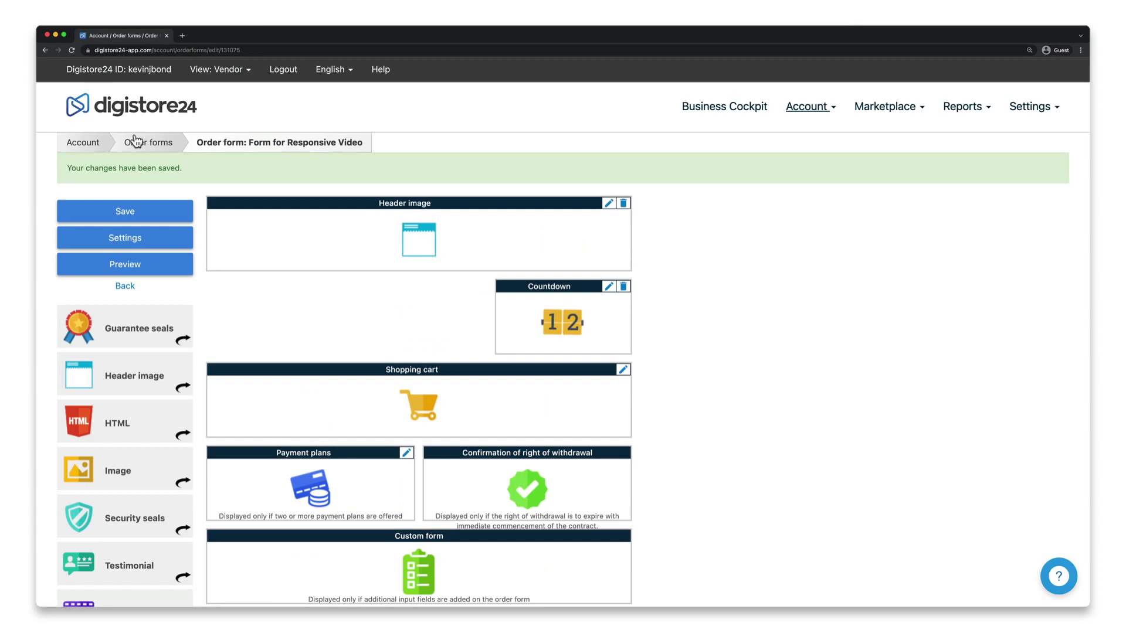